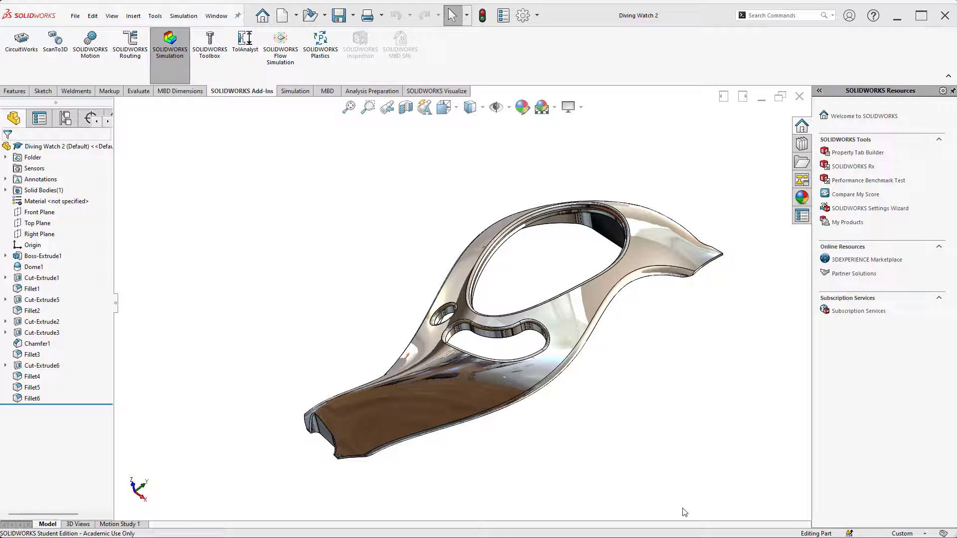
Orbit the chrome Diving Watch 2 part upward to view it from a new angle.
{"action": "middle_click_drag", "start_coordinate": [520, 322], "coordinate": [548, 199]}
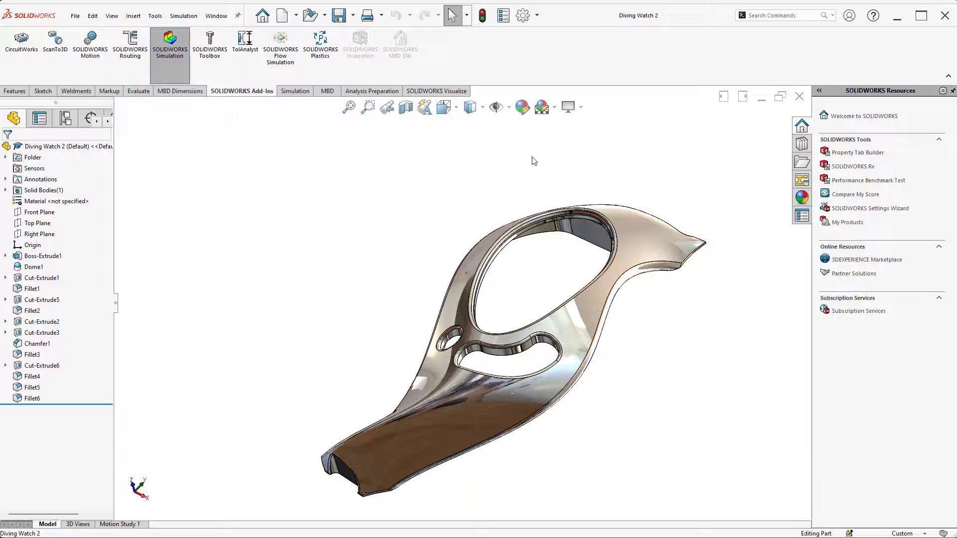
Turn off RealView Graphics so the watch case shows plain grey, keeping the current scene.
{"action": "left_click", "coordinate": [580, 107]}
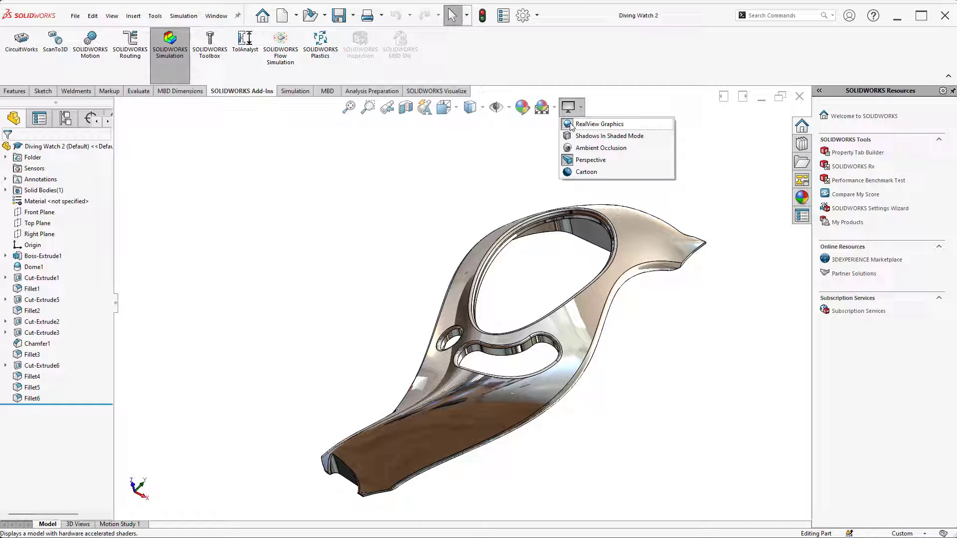
{"action": "left_click", "coordinate": [568, 124]}
{"action": "mouse_move", "coordinate": [551, 316]}
{"action": "middle_mouse_down"}
{"action": "mouse_move", "coordinate": [619, 331]}
{"action": "mouse_move", "coordinate": [603, 317]}
{"action": "mouse_move", "coordinate": [641, 367]}
{"action": "middle_mouse_up"}
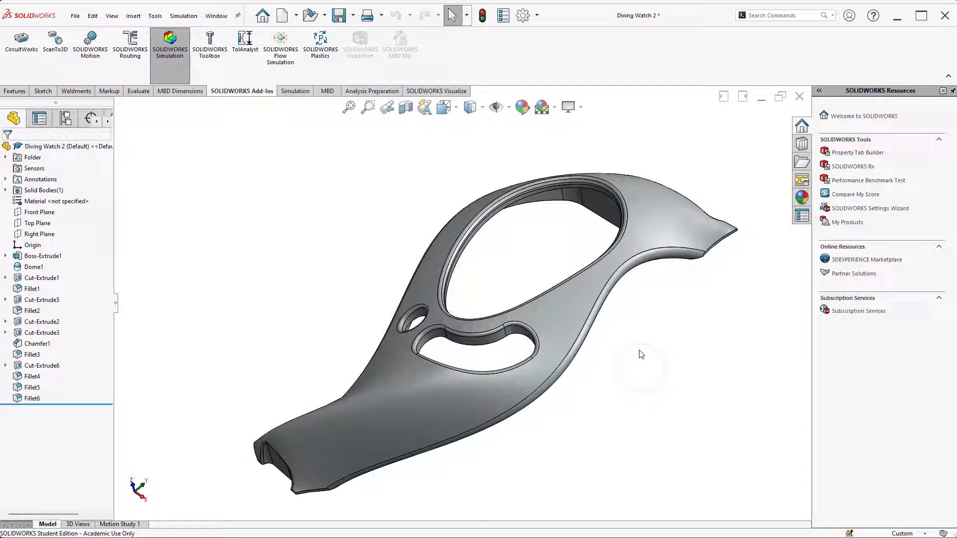
{"action": "left_click", "coordinate": [554, 107]}
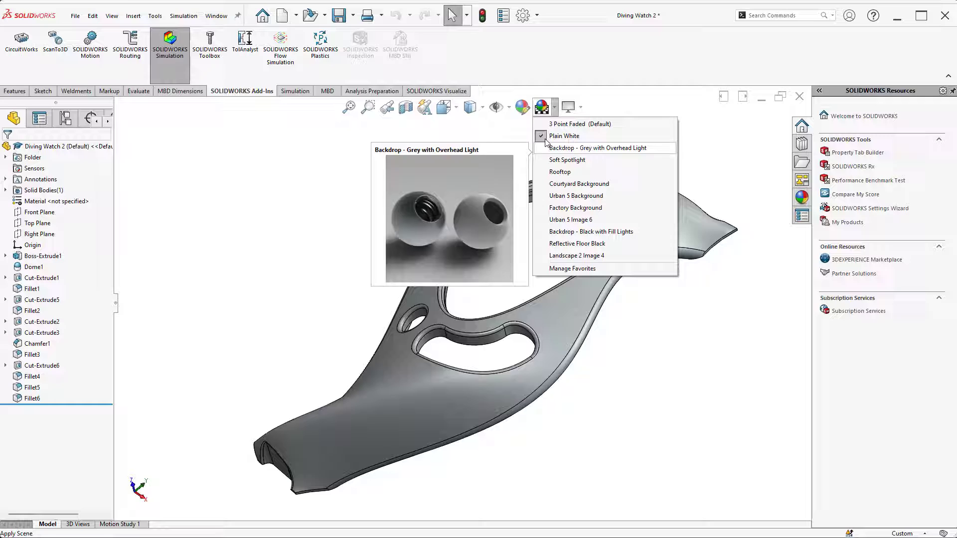
{"action": "left_click", "coordinate": [336, 181]}
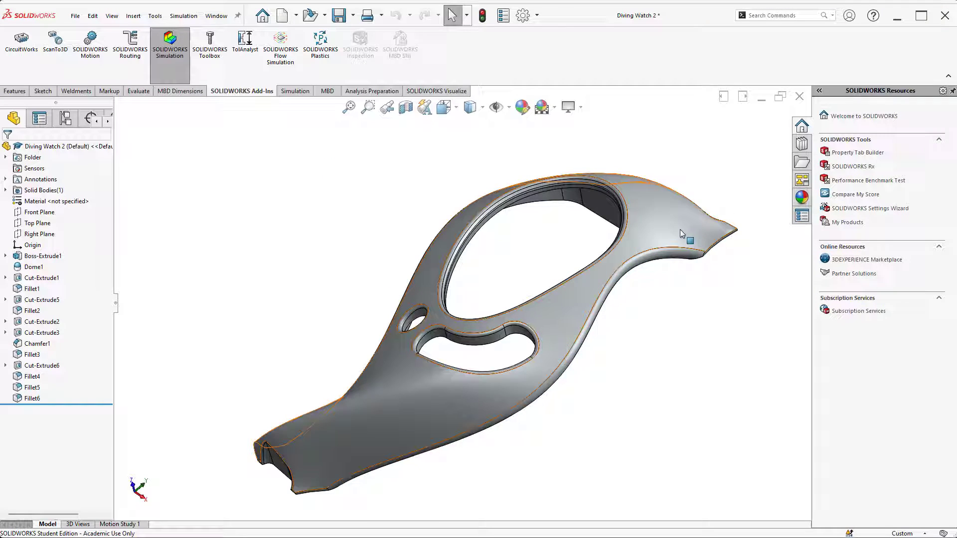
Open the part-level chromium plate appearance of Diving Watch 2 for editing from the top face.
{"action": "left_click", "coordinate": [654, 227]}
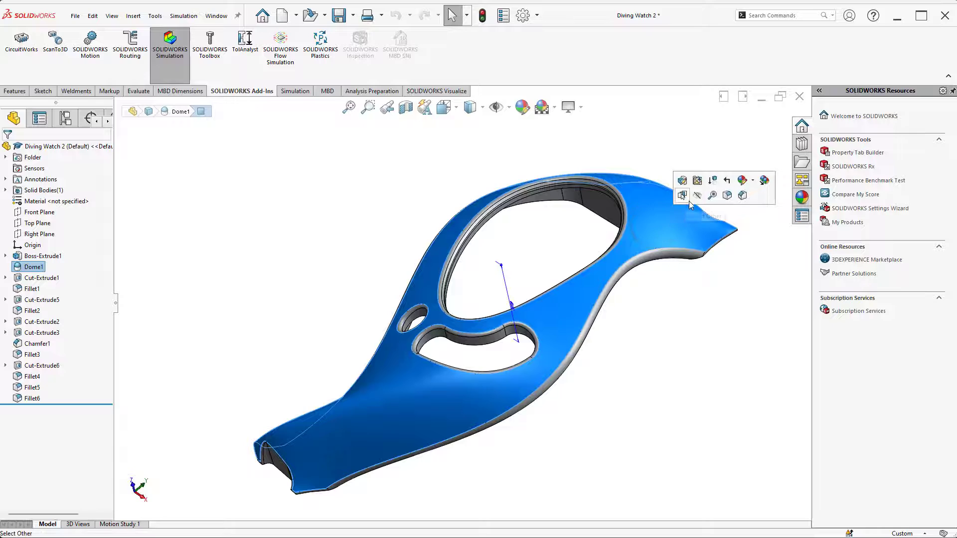
{"action": "left_click", "coordinate": [753, 185]}
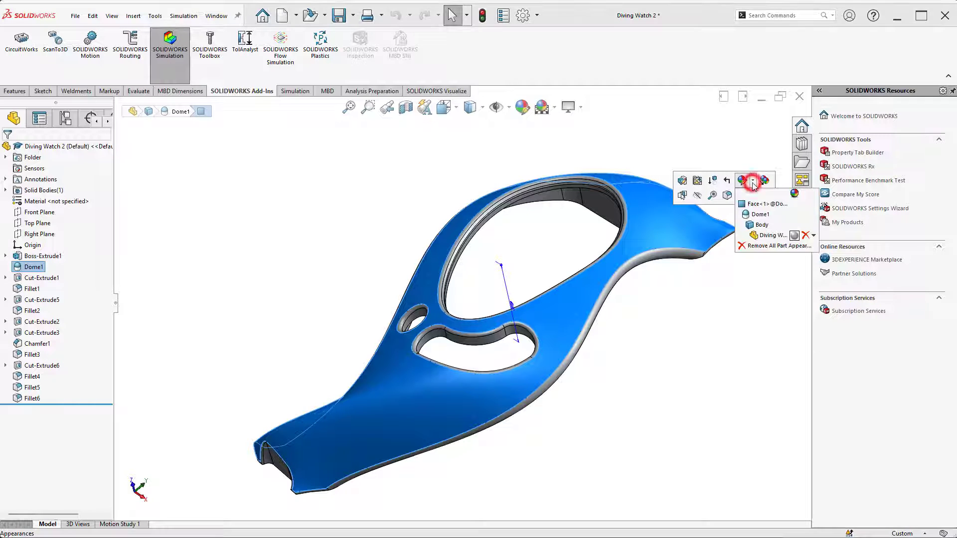
{"action": "left_click", "coordinate": [794, 236]}
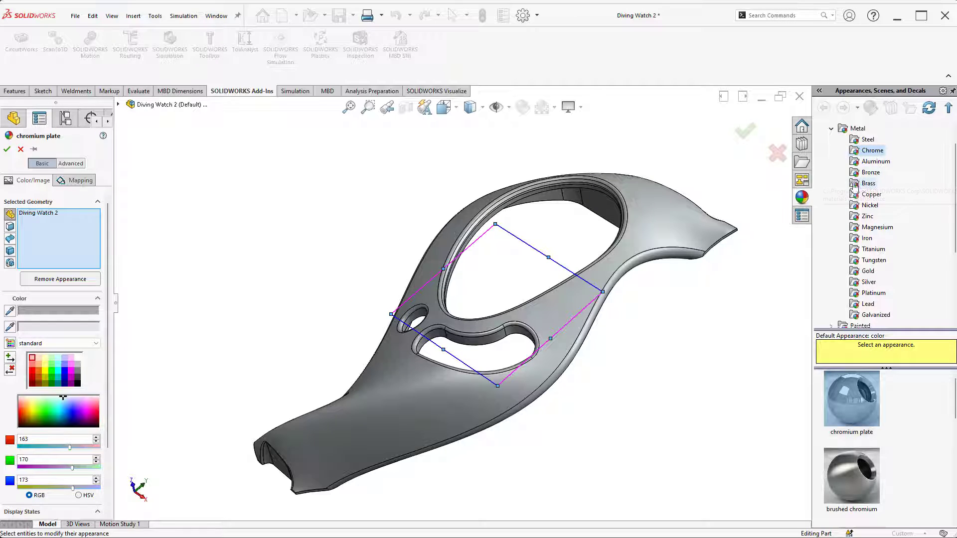
Apply polished brass from Metal > Brass to the whole Diving Watch 2 part and confirm it.
{"action": "left_click", "coordinate": [867, 184]}
{"action": "scroll", "coordinate": [871, 444], "scroll_direction": "down", "scroll_amount": 1}
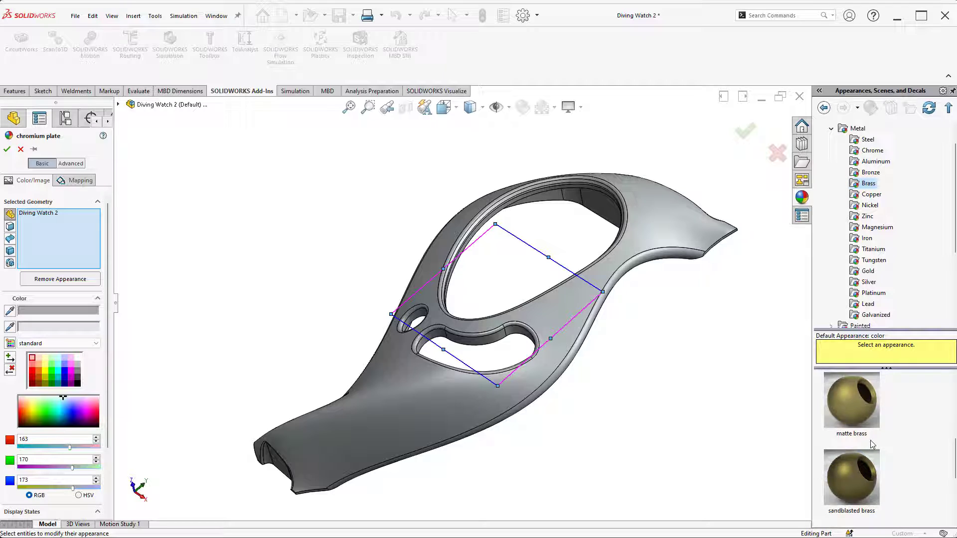
{"action": "scroll", "coordinate": [871, 444], "scroll_direction": "up", "scroll_amount": 2}
{"action": "left_click_drag", "start_coordinate": [855, 406], "coordinate": [558, 324]}
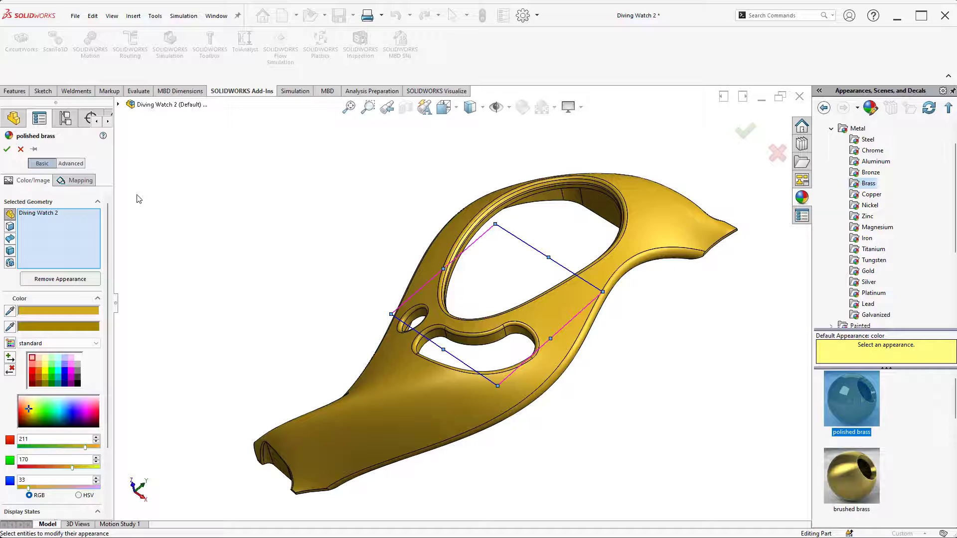
{"action": "left_click", "coordinate": [295, 259]}
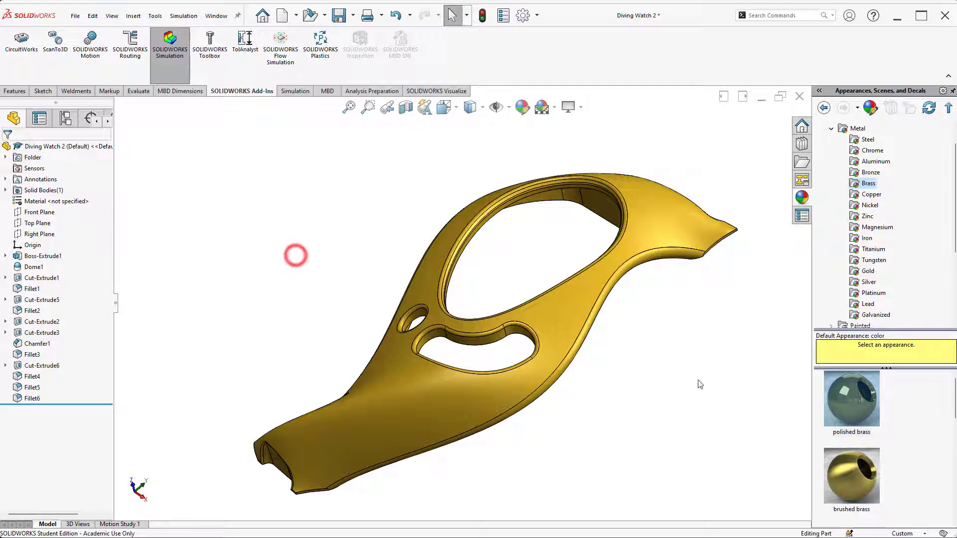
{"action": "left_click", "coordinate": [726, 325]}
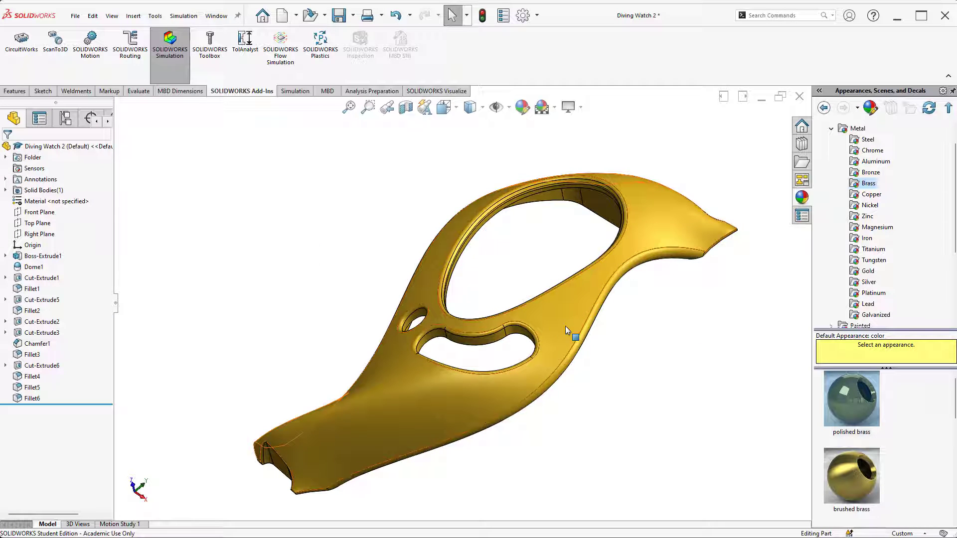
Select the watch's top face and open its Face<1> appearance for editing.
{"action": "left_click", "coordinate": [392, 387]}
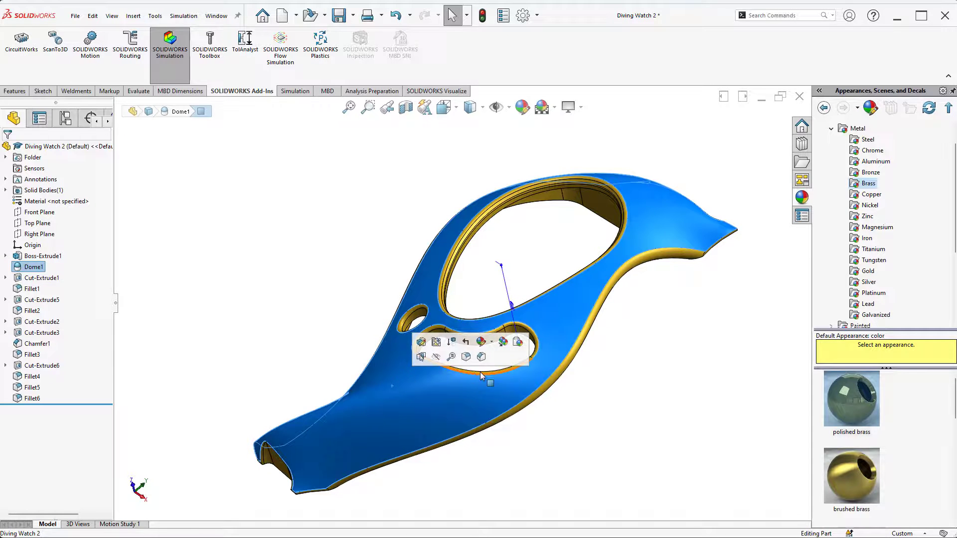
{"action": "left_click", "coordinate": [492, 343]}
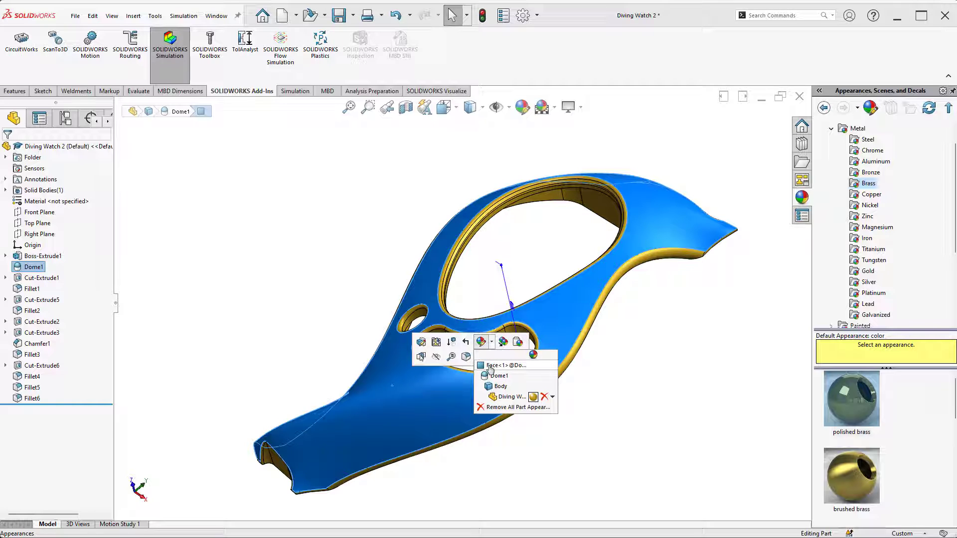
{"action": "left_click", "coordinate": [513, 366]}
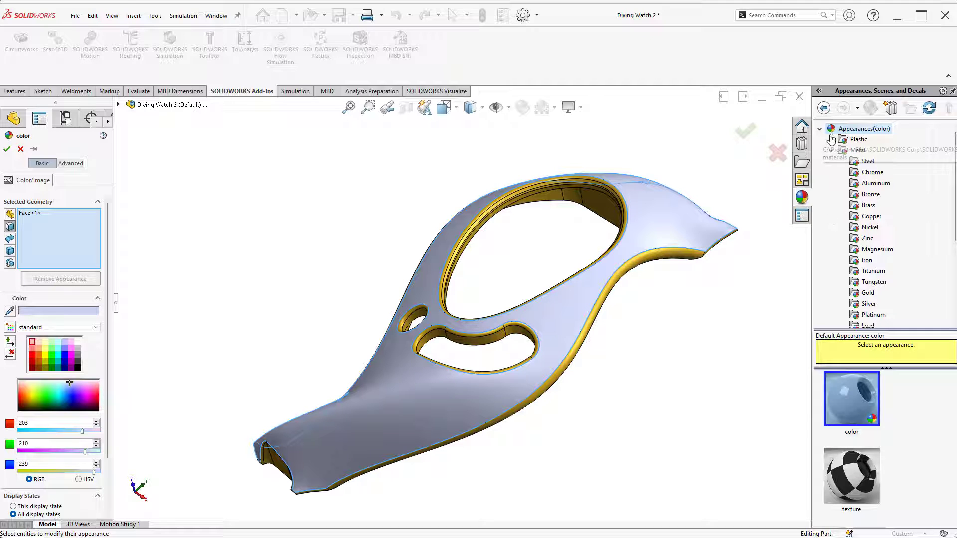
Apply gloss red from Painted > Car to the top face and confirm it.
{"action": "left_click", "coordinate": [831, 150]}
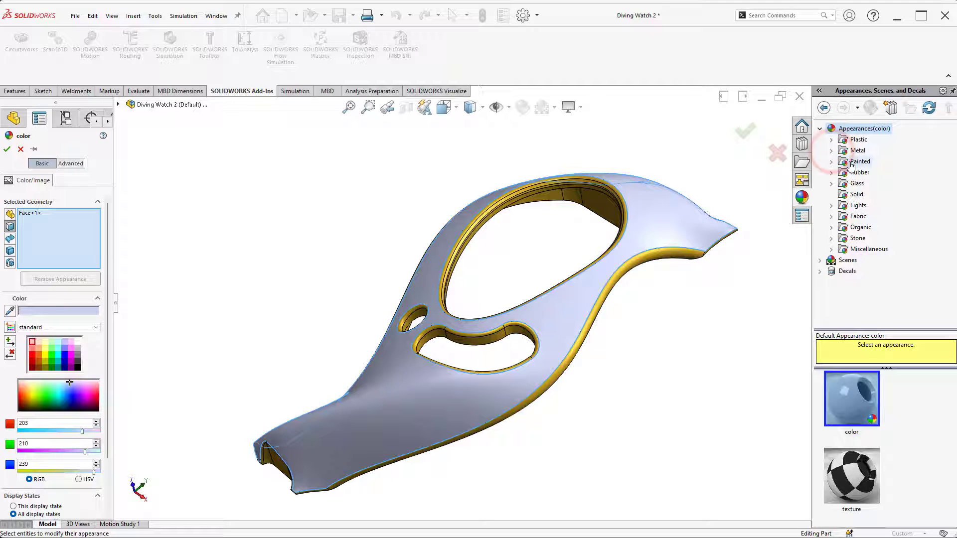
{"action": "left_click", "coordinate": [831, 162]}
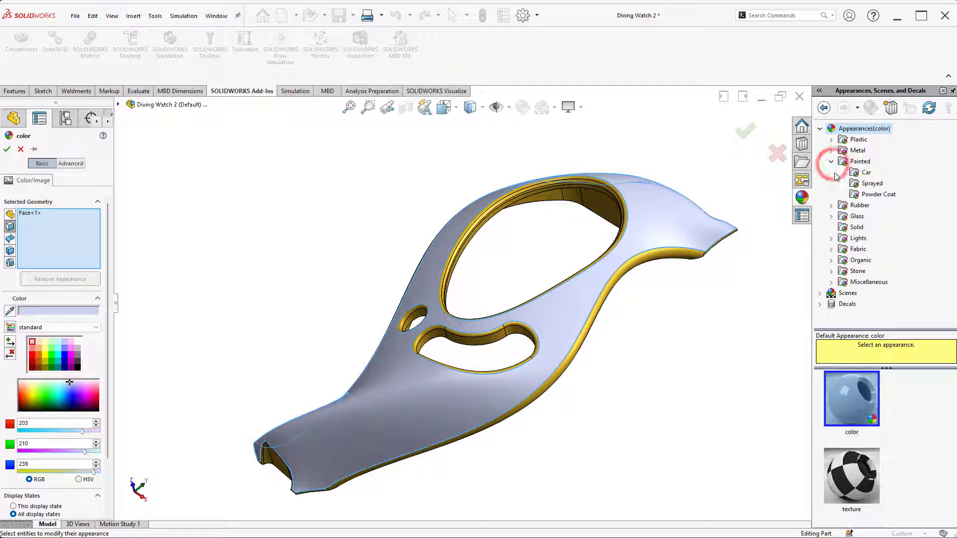
{"action": "left_click", "coordinate": [862, 172]}
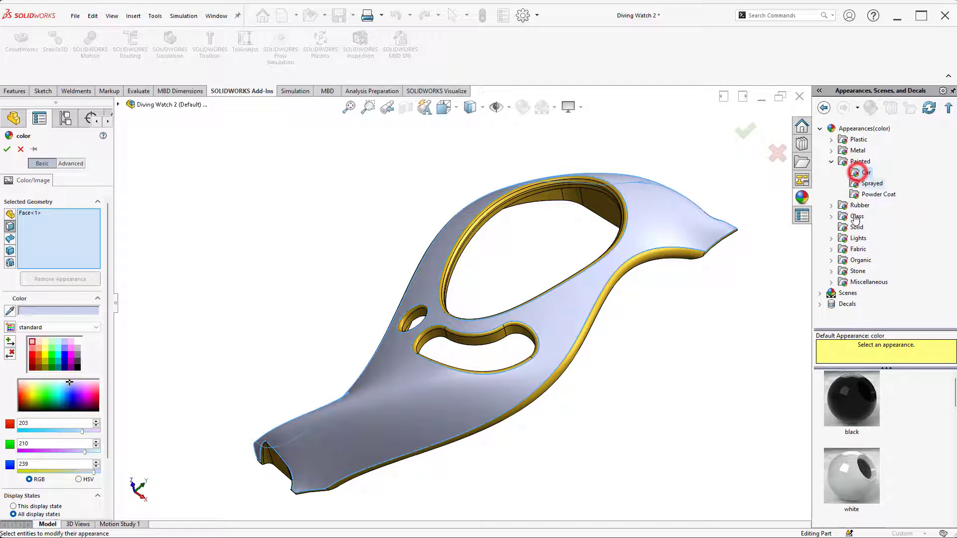
{"action": "scroll", "coordinate": [871, 458], "scroll_direction": "down", "scroll_amount": 5}
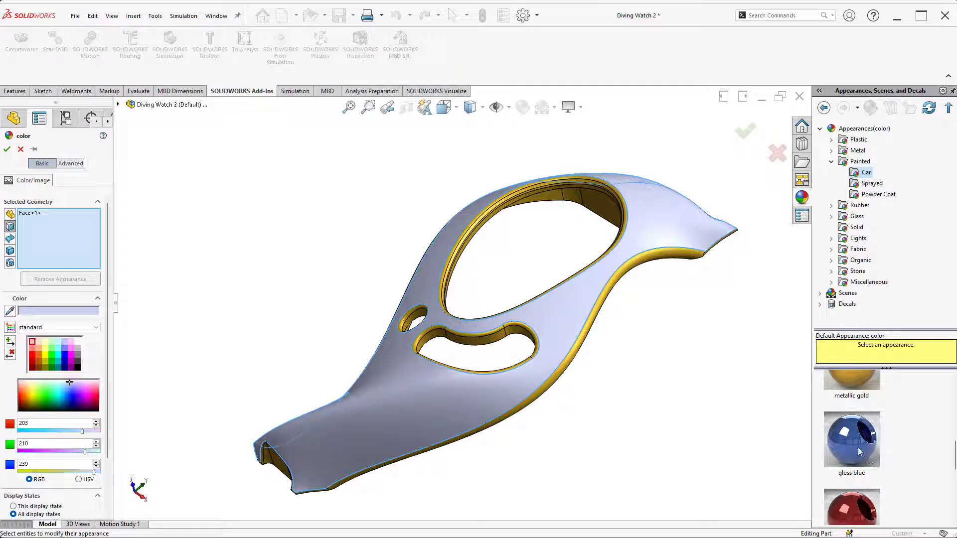
{"action": "left_click", "coordinate": [847, 516]}
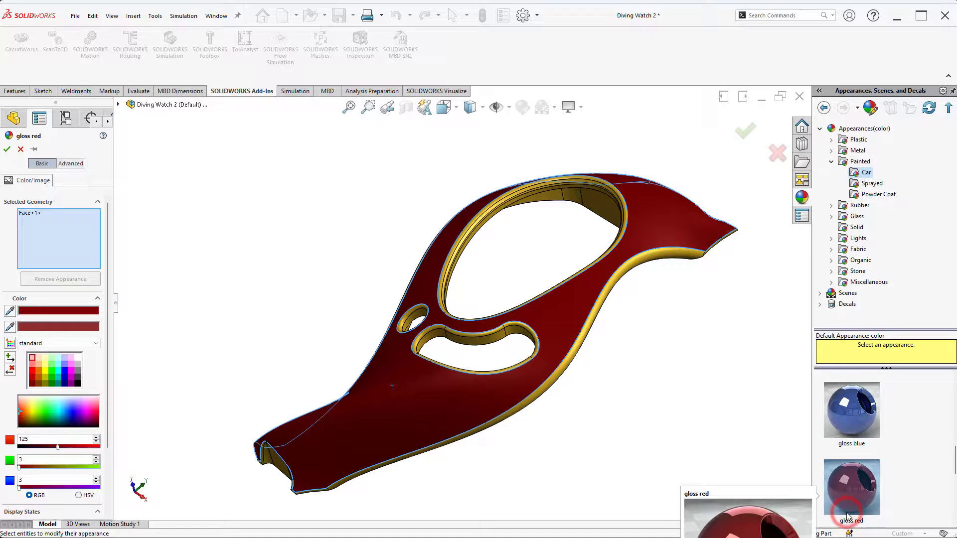
{"action": "left_click", "coordinate": [10, 151]}
{"action": "left_click", "coordinate": [213, 212]}
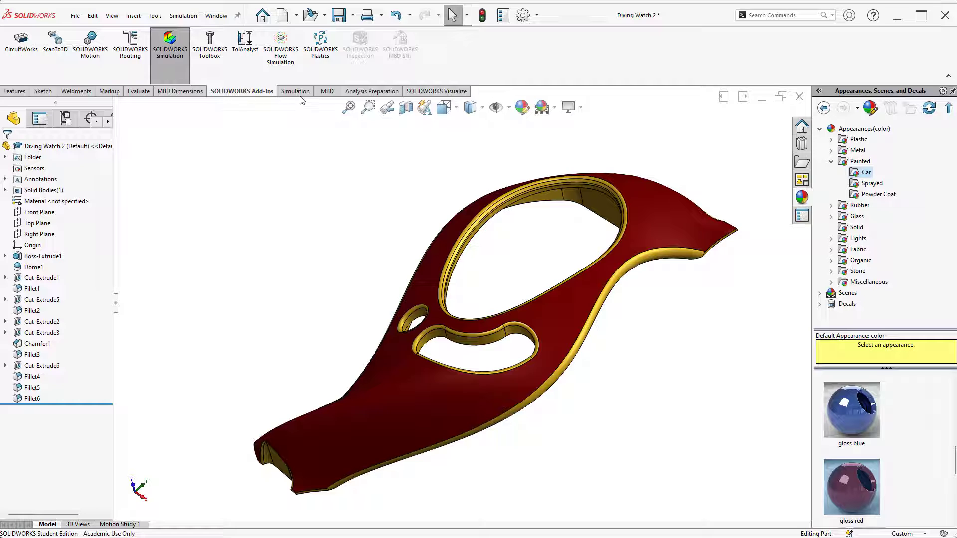
Unpin the menu bar and search the menus for an export-to-Visualize command.
{"action": "left_click", "coordinate": [158, 16]}
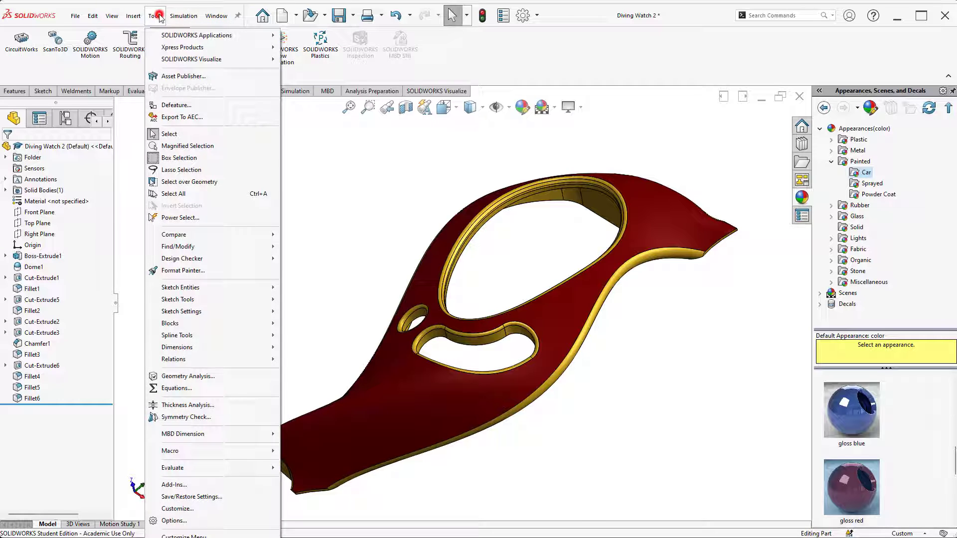
{"action": "left_click", "coordinate": [154, 16]}
{"action": "left_click", "coordinate": [75, 16]}
{"action": "left_click", "coordinate": [237, 18]}
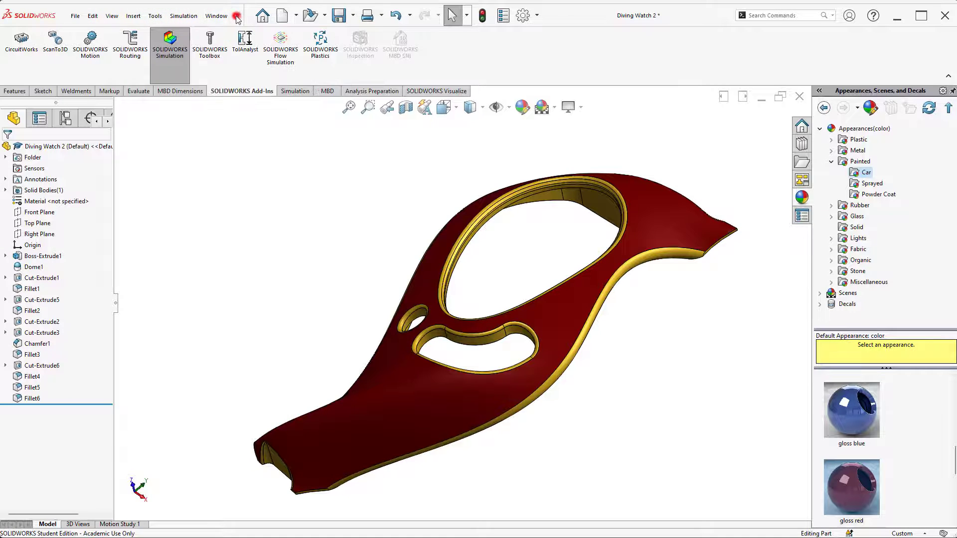
{"action": "left_click", "coordinate": [93, 16]}
{"action": "left_click", "coordinate": [39, 14]}
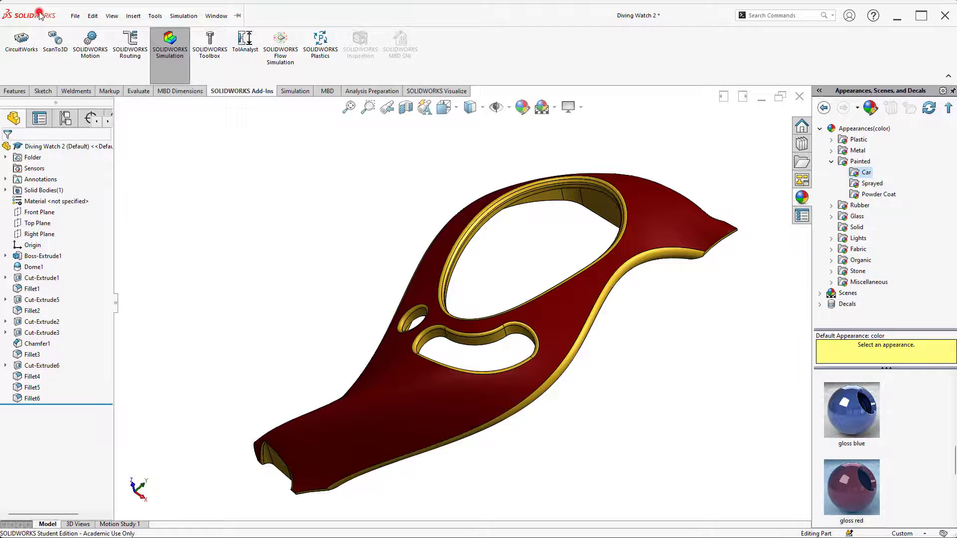
{"action": "left_click", "coordinate": [155, 16]}
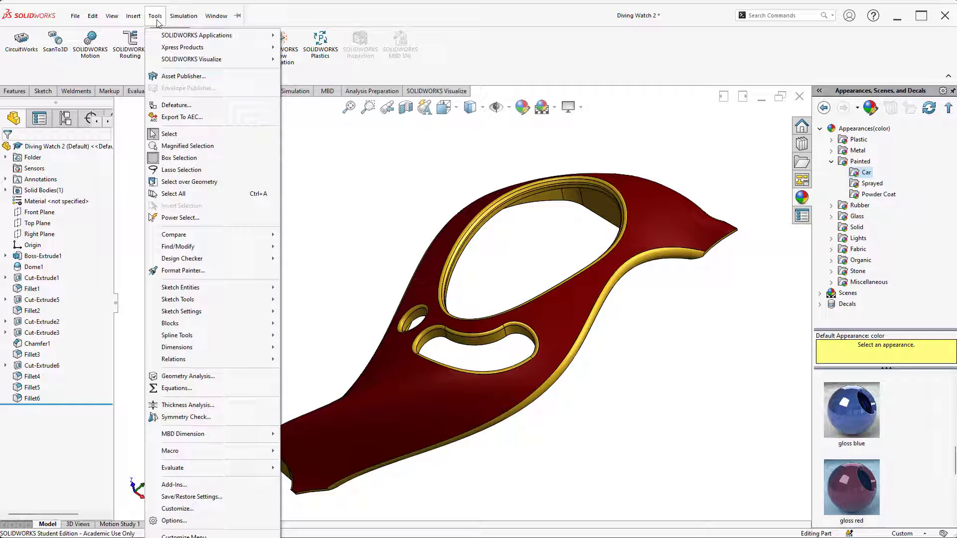
Enable SOLIDWORKS Visualize as both active and Start Up in Add-Ins and confirm.
{"action": "left_click", "coordinate": [182, 485]}
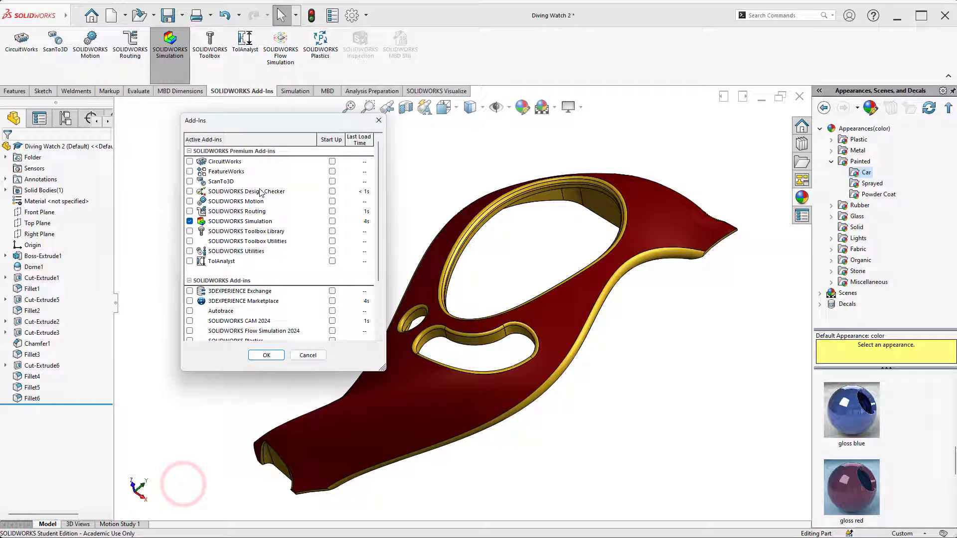
{"action": "scroll", "coordinate": [261, 292], "scroll_direction": "down", "scroll_amount": 3}
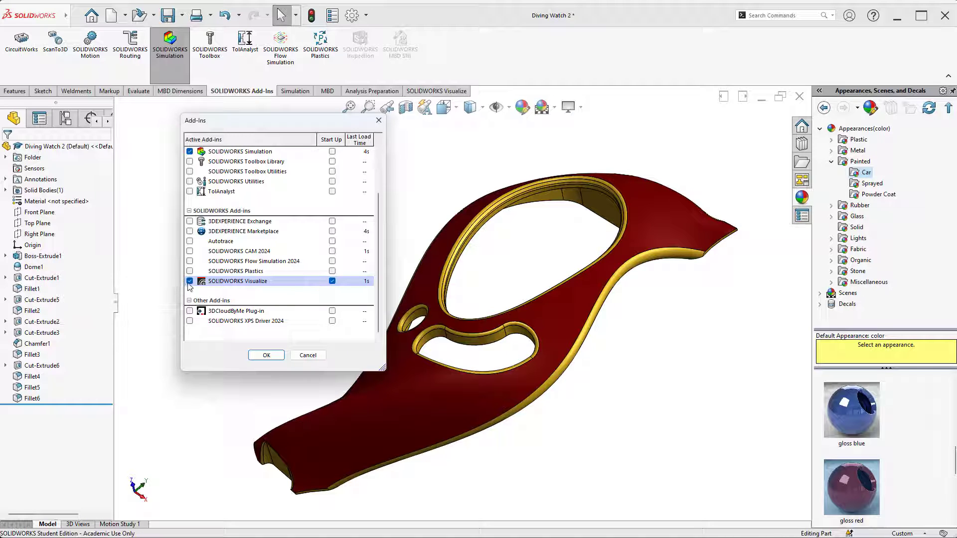
{"action": "left_click", "coordinate": [267, 355]}
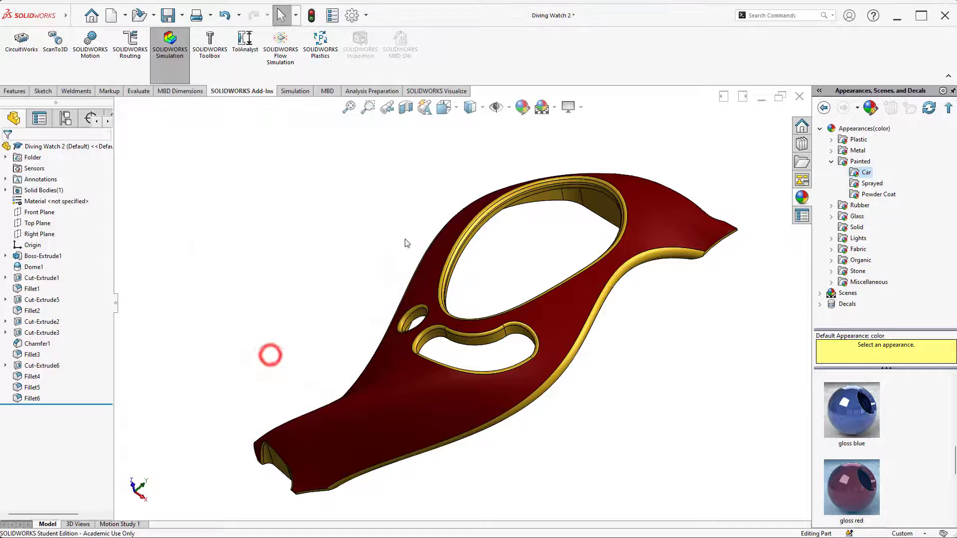
Send the part to Visualize with Export Simple from the SOLIDWORKS Visualize tab.
{"action": "left_click", "coordinate": [448, 92]}
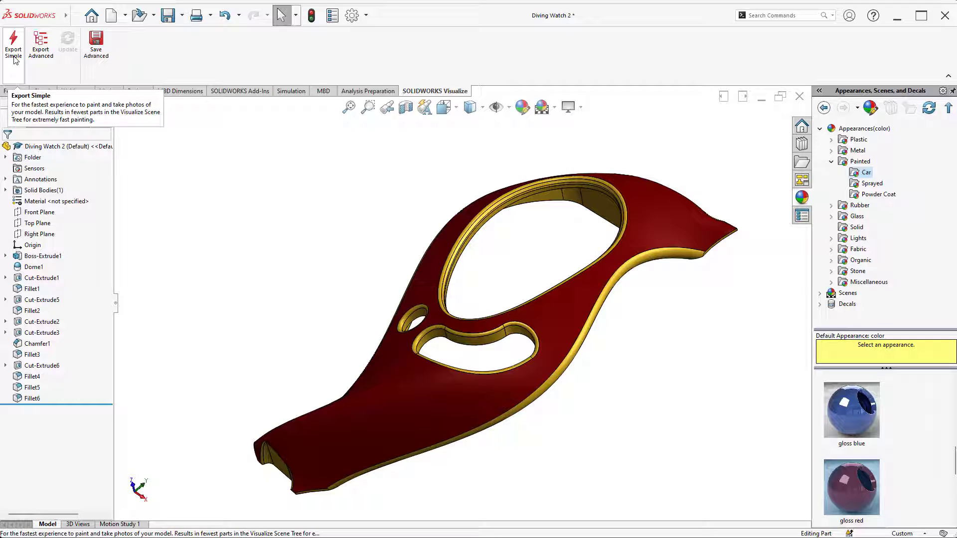
{"action": "left_click", "coordinate": [14, 55]}
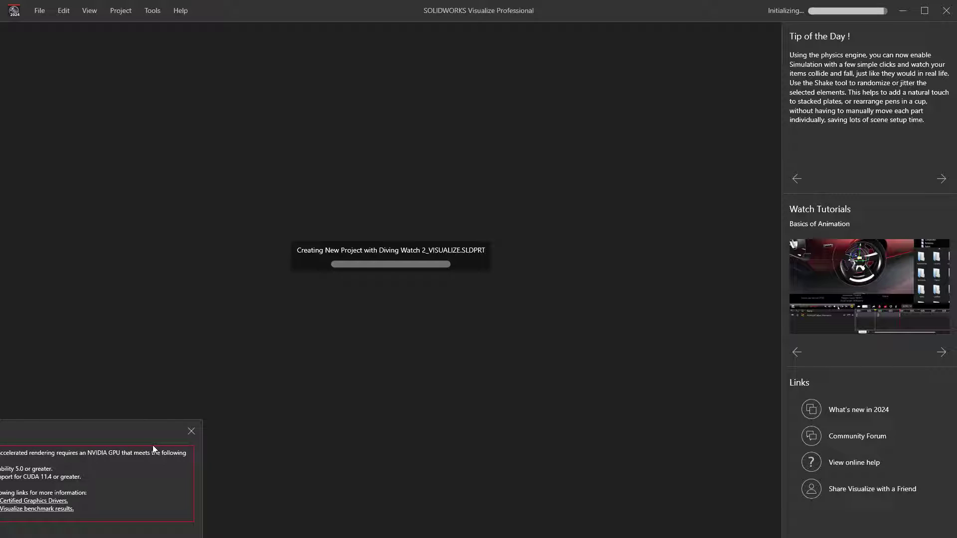
Dismiss the GPU requirements warning, then zoom in and orbit the red-and-brass watch.
{"action": "left_click_drag", "start_coordinate": [97, 426], "coordinate": [423, 303]}
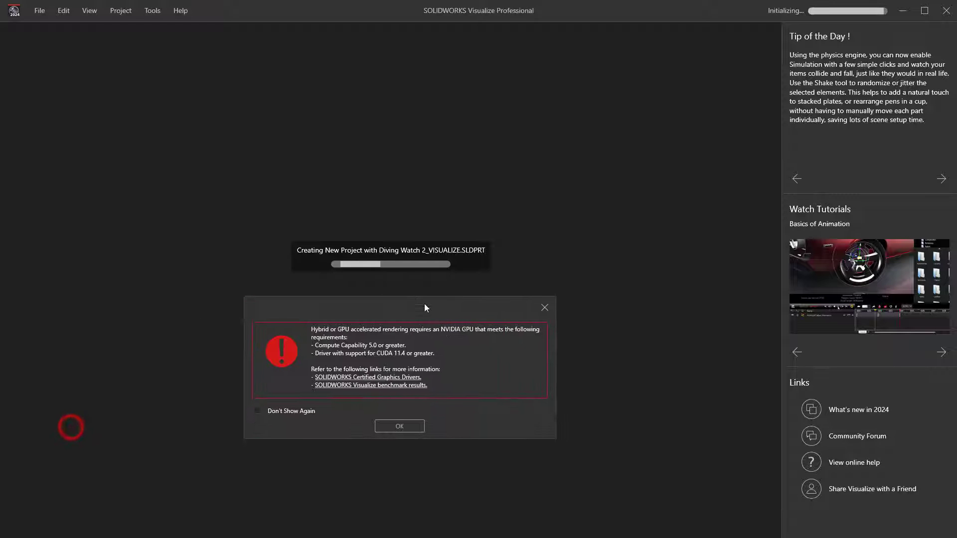
{"action": "left_click", "coordinate": [399, 427]}
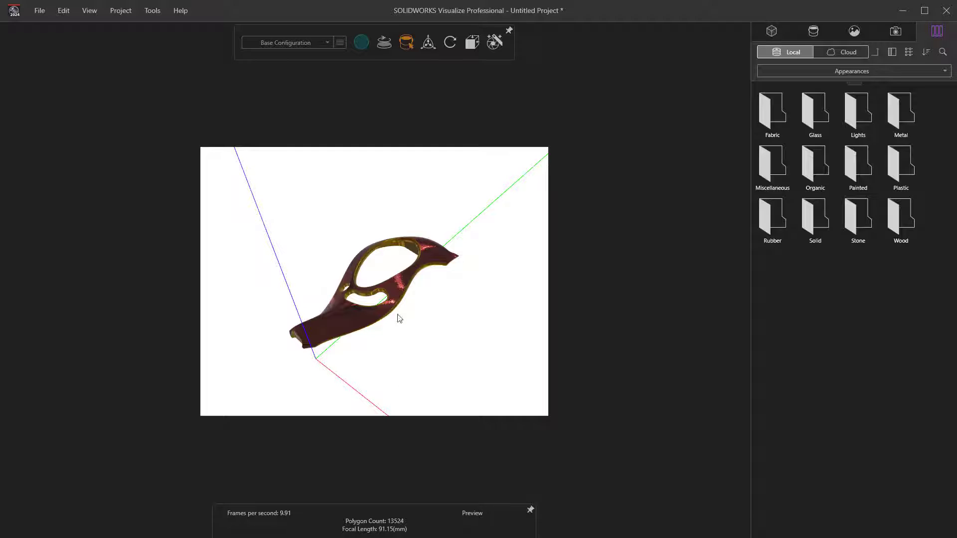
{"action": "scroll", "coordinate": [389, 285], "scroll_direction": "up", "scroll_amount": 5}
{"action": "left_click_drag", "start_coordinate": [337, 324], "coordinate": [461, 270]}
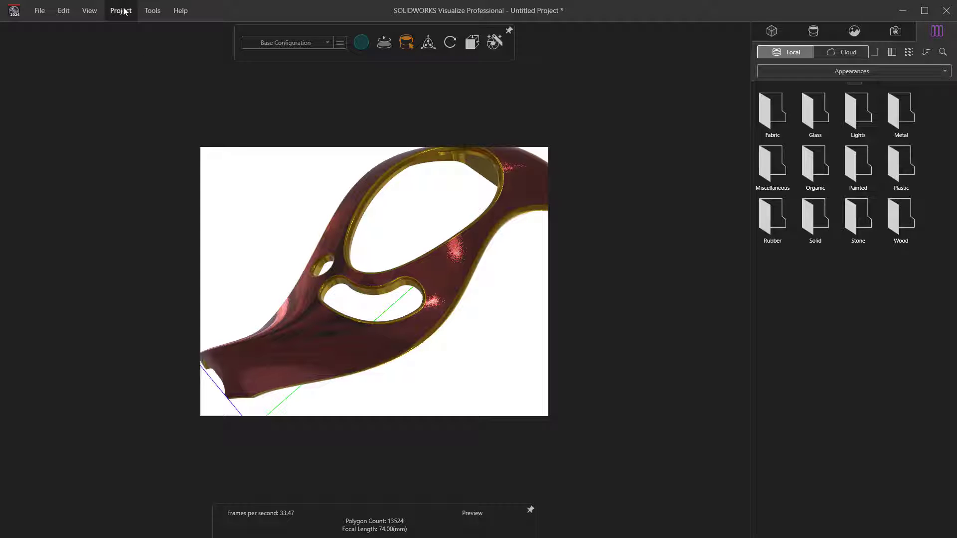
{"action": "left_click", "coordinate": [151, 11]}
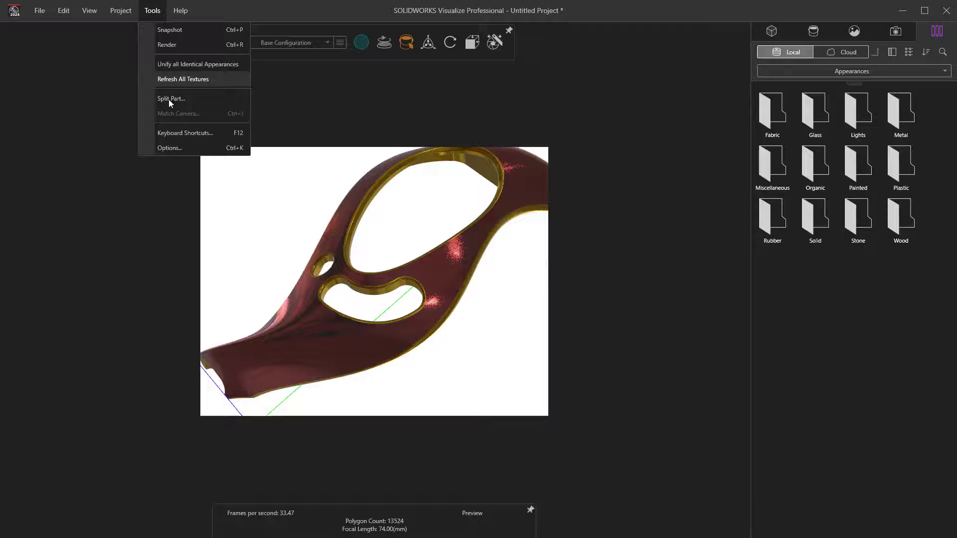
Set the 3D Viewport render engine to AMD Radeon ProRender in Visualize Options.
{"action": "left_click", "coordinate": [166, 147]}
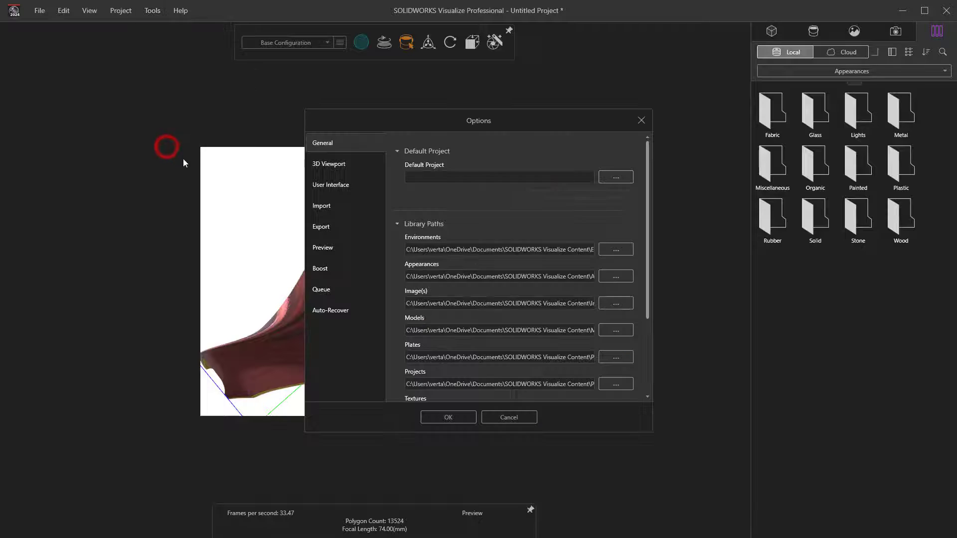
{"action": "left_click", "coordinate": [333, 165]}
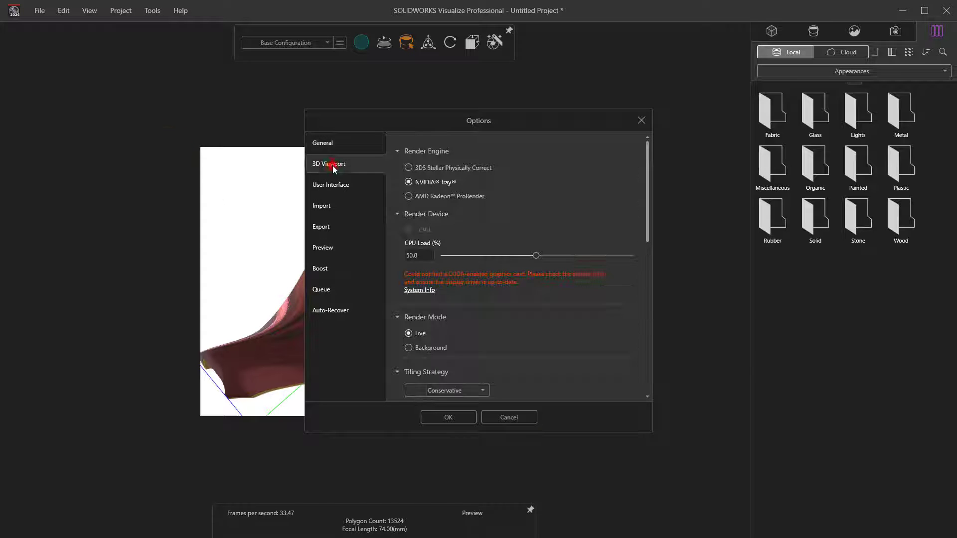
{"action": "left_click", "coordinate": [409, 196]}
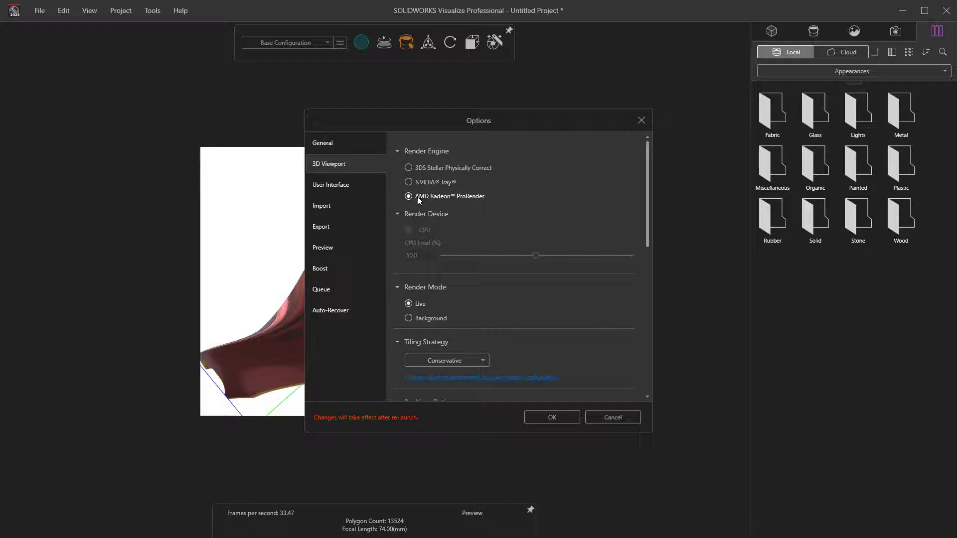
{"action": "left_click", "coordinate": [548, 416]}
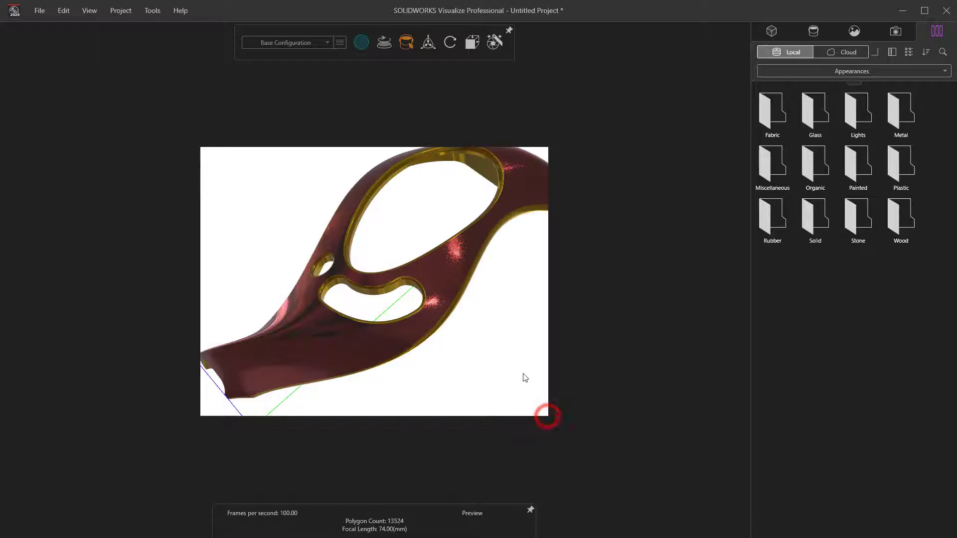
Orbit the watch into a flatter three-quarter view and render it with Iray Fast to 100 passes.
{"action": "left_click_drag", "start_coordinate": [497, 355], "coordinate": [515, 240]}
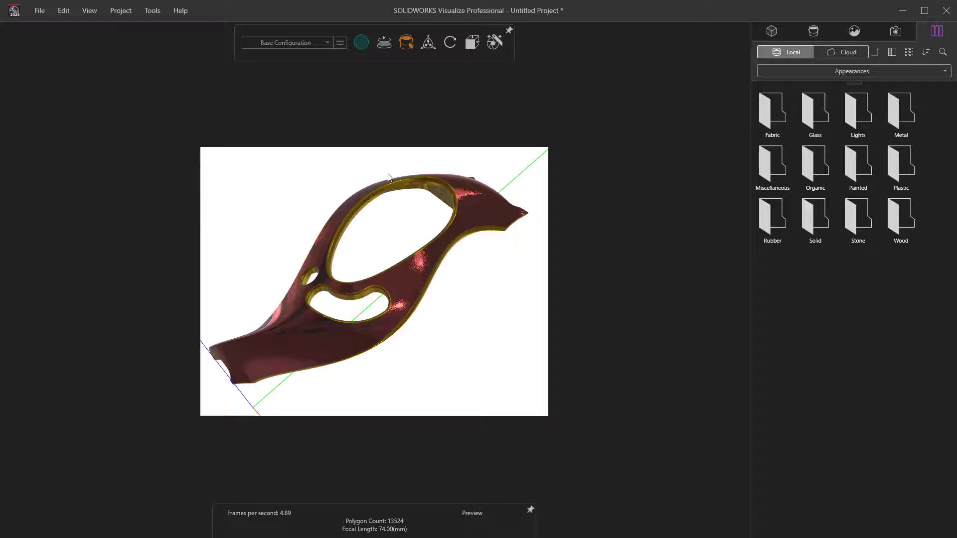
{"action": "left_click_drag", "start_coordinate": [366, 263], "coordinate": [395, 249]}
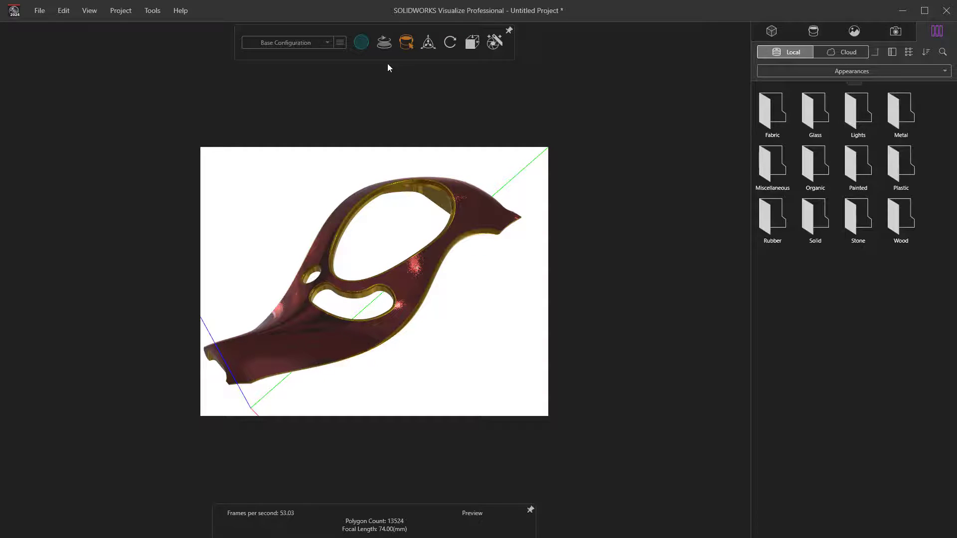
{"action": "mouse_move", "coordinate": [360, 45]}
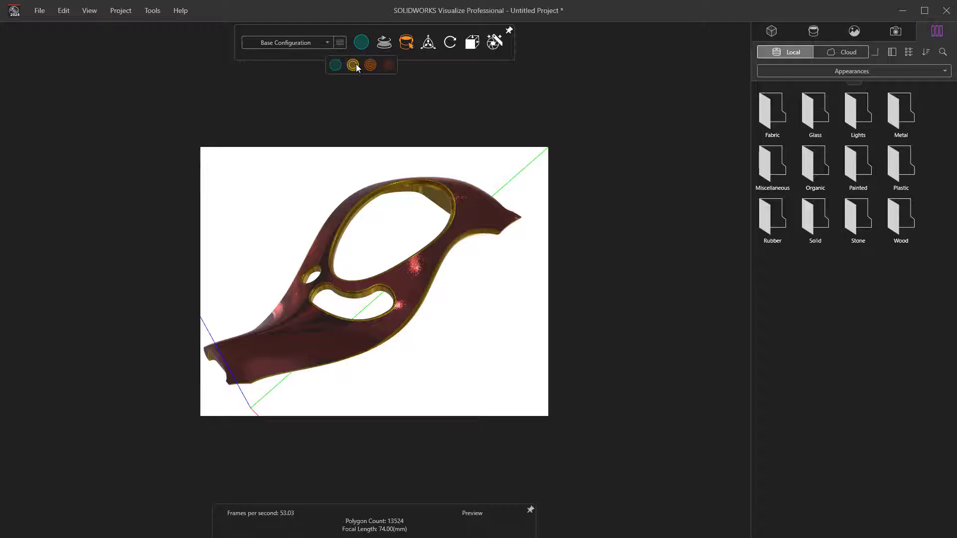
{"action": "left_click", "coordinate": [353, 65]}
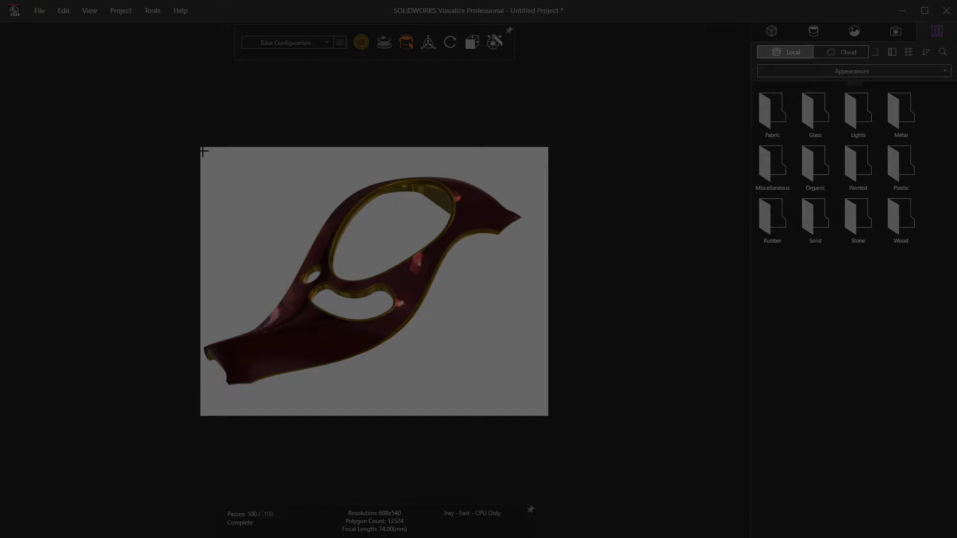
Snip the rendered viewport area of the watch as a screen clip.
{"action": "left_click_drag", "start_coordinate": [201, 148], "coordinate": [543, 410]}
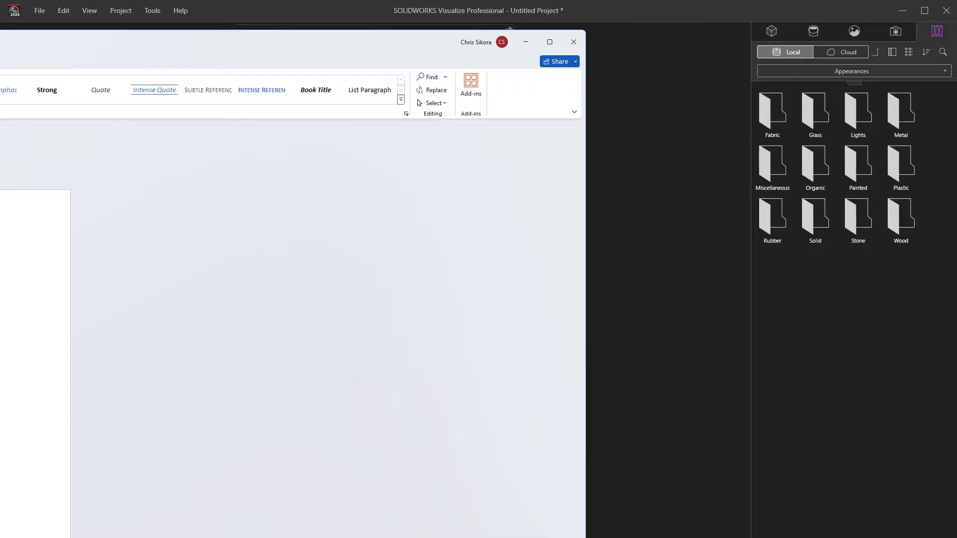
Narrow the Word window, paste the watch render into the page, then close Word with Don't Save.
{"action": "left_click_drag", "start_coordinate": [0, 346], "coordinate": [78, 346]}
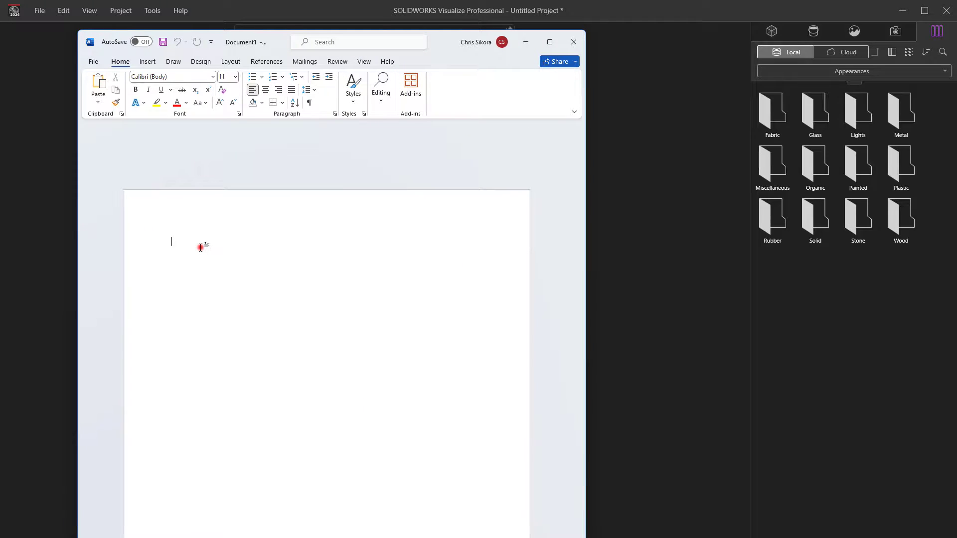
{"action": "right_click", "coordinate": [201, 246]}
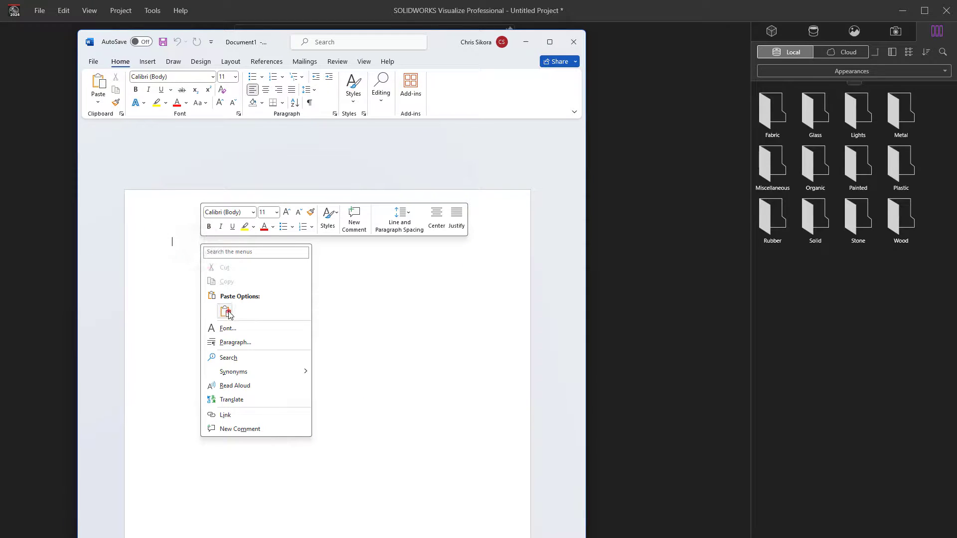
{"action": "left_click", "coordinate": [225, 312]}
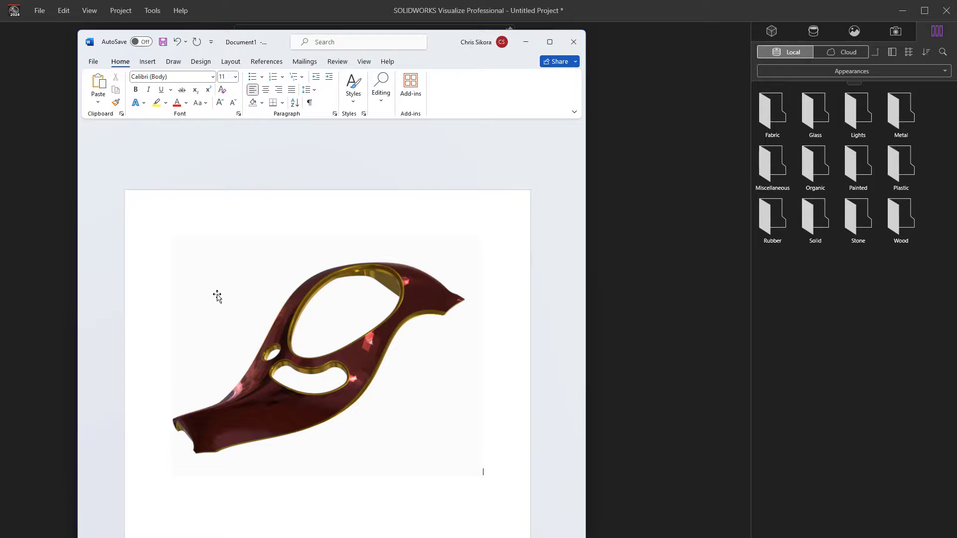
{"action": "left_click", "coordinate": [571, 47]}
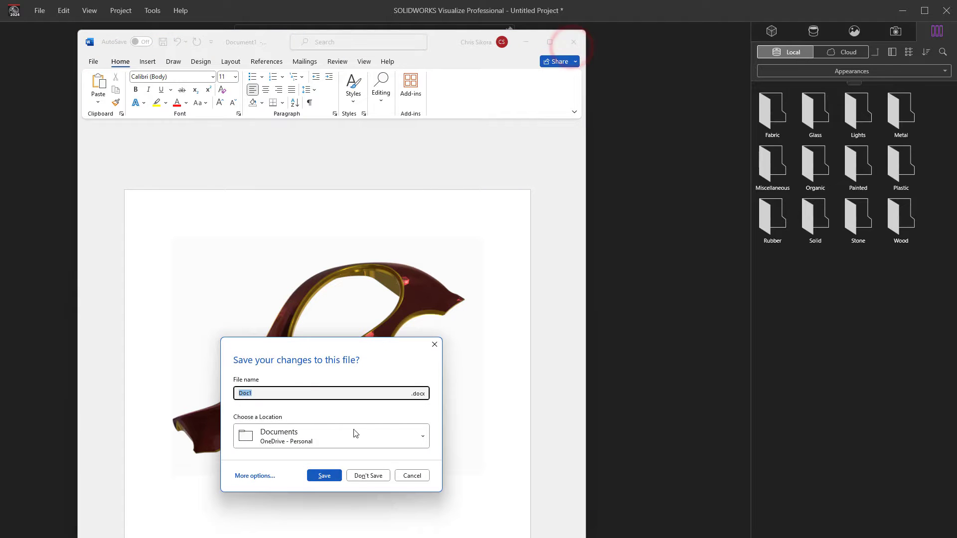
{"action": "left_click", "coordinate": [368, 476]}
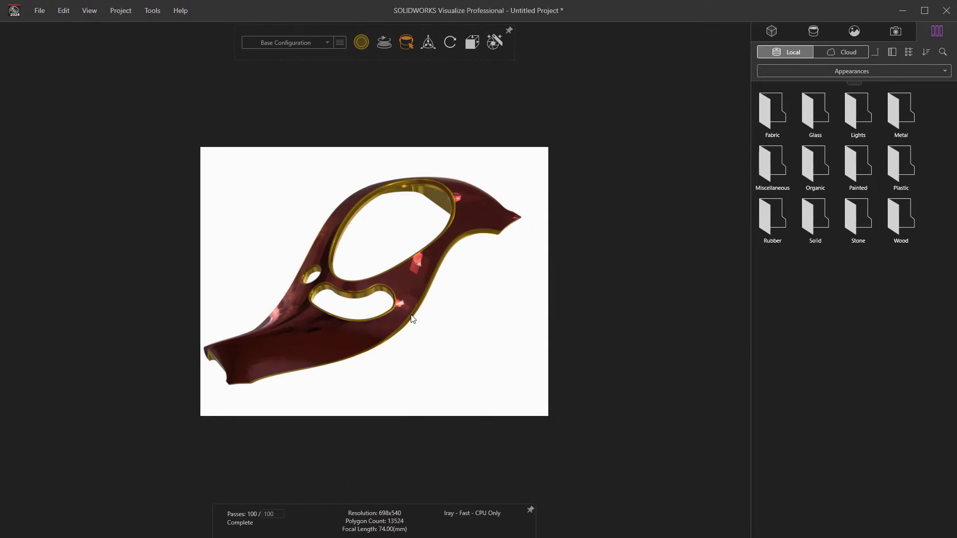
{"action": "mouse_move", "coordinate": [356, 45]}
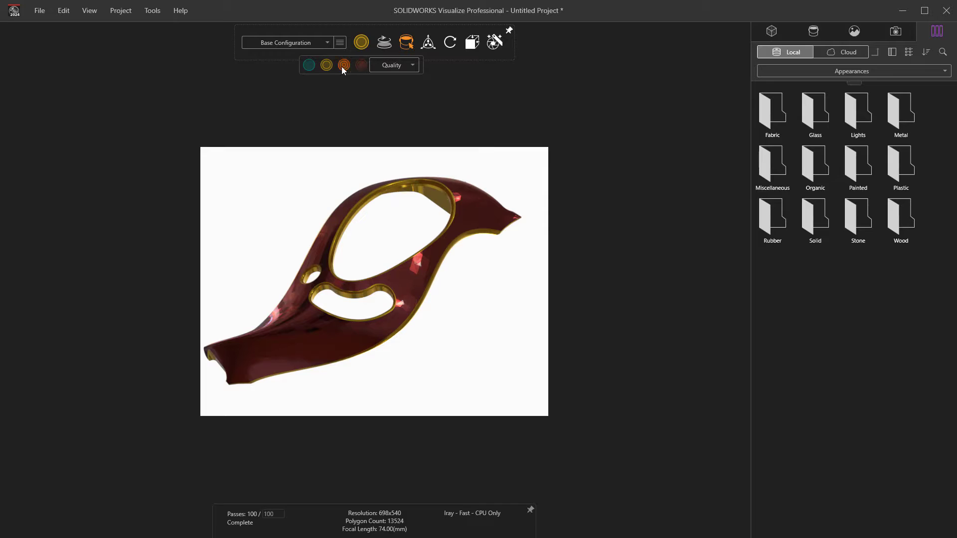